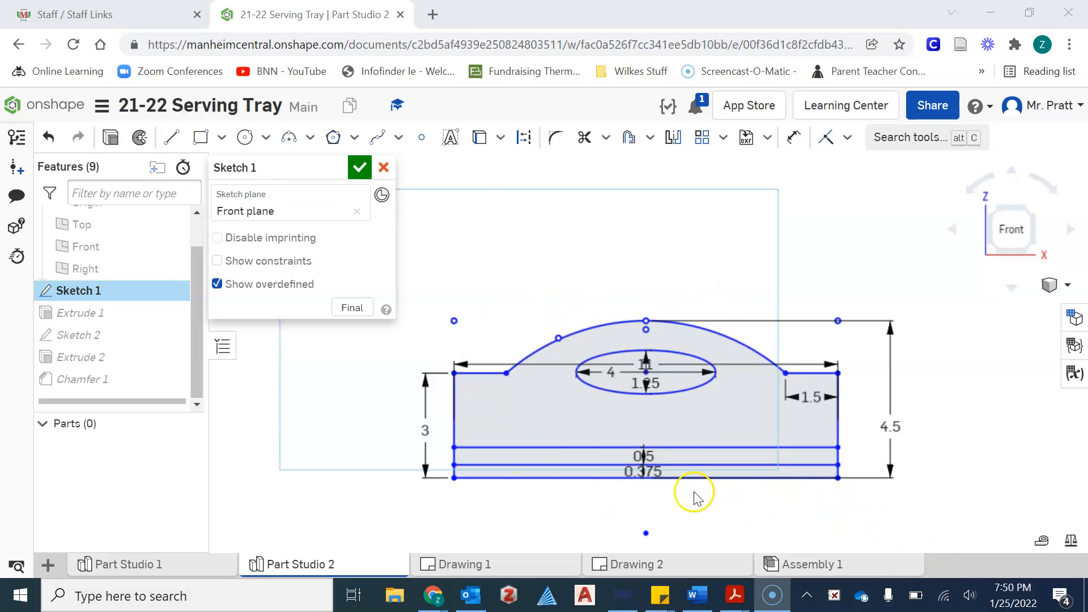
# Examine the dimensioned handle profile in Sketch 1.
pyautogui.scroll(2, 695, 493)
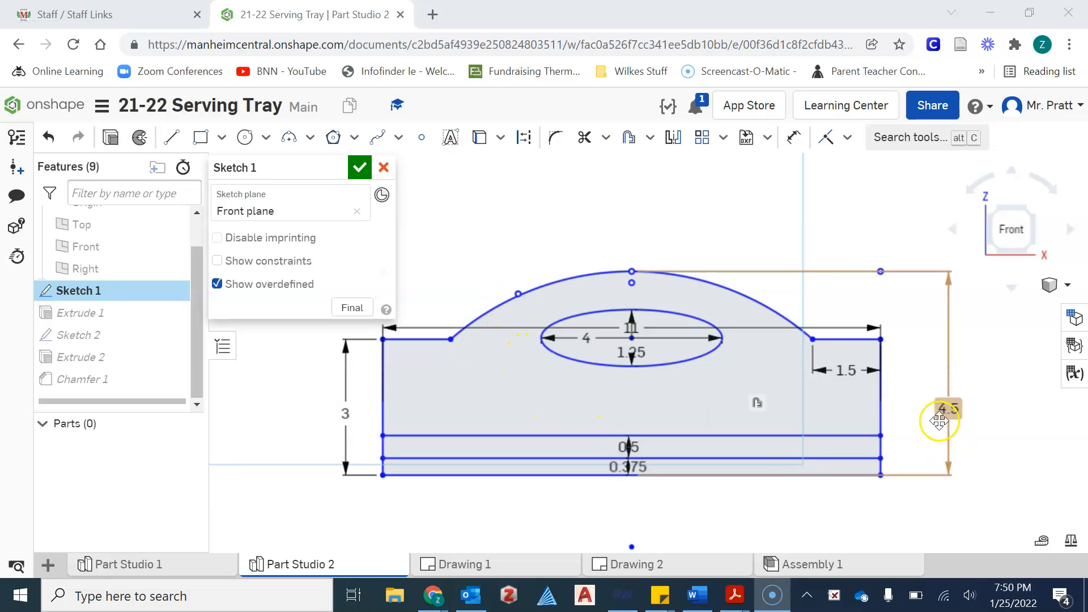
pyautogui.click(703, 355)
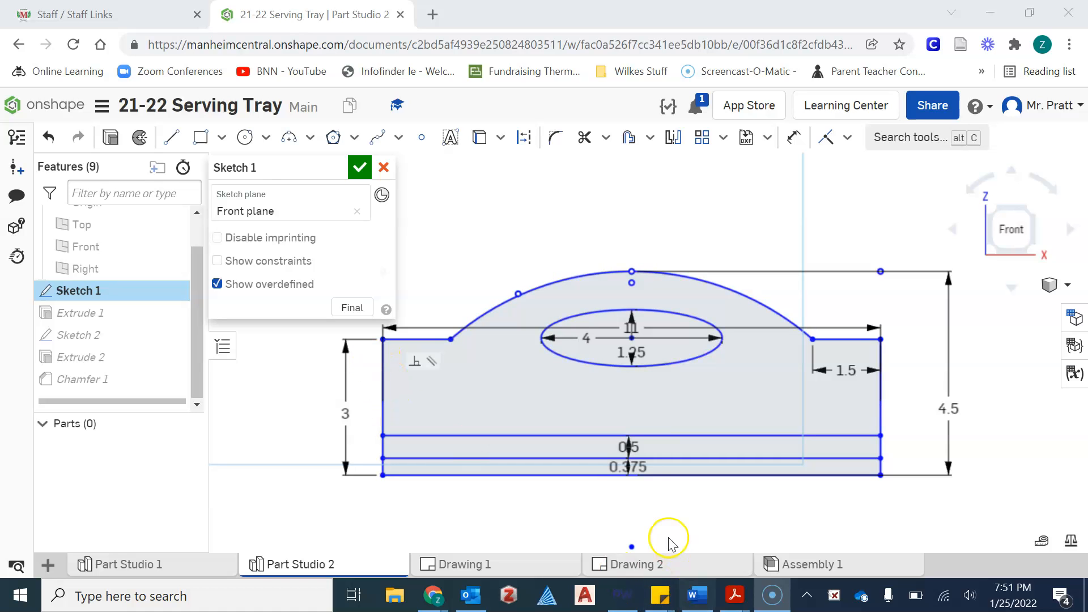
pyautogui.scroll(1, 658, 470)
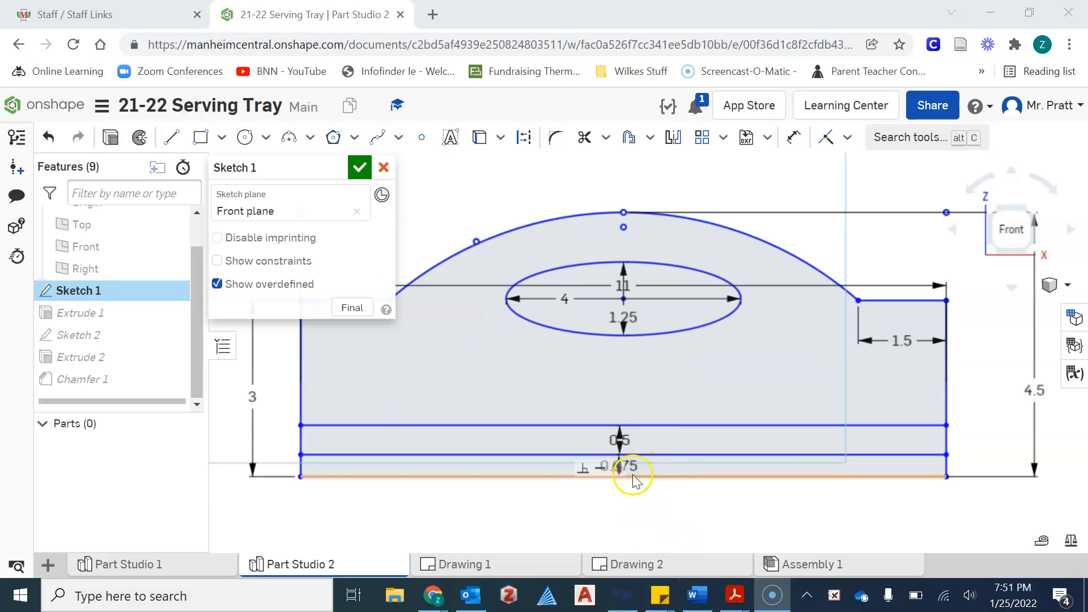
pyautogui.scroll(-1, 652, 487)
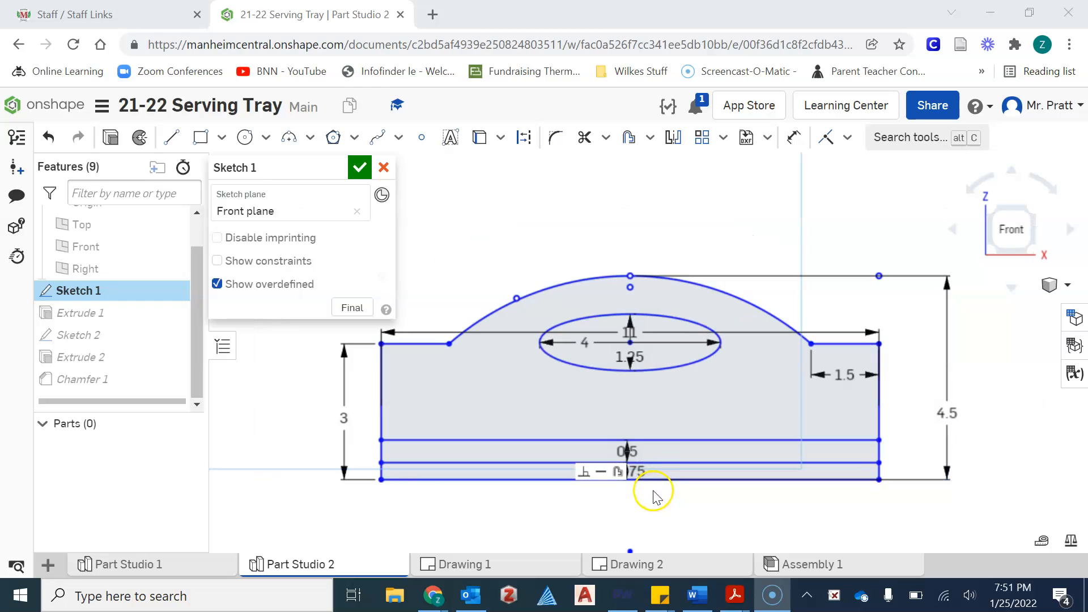
pyautogui.moveTo(656, 467); pyautogui.dragTo(660, 403, button='middle')
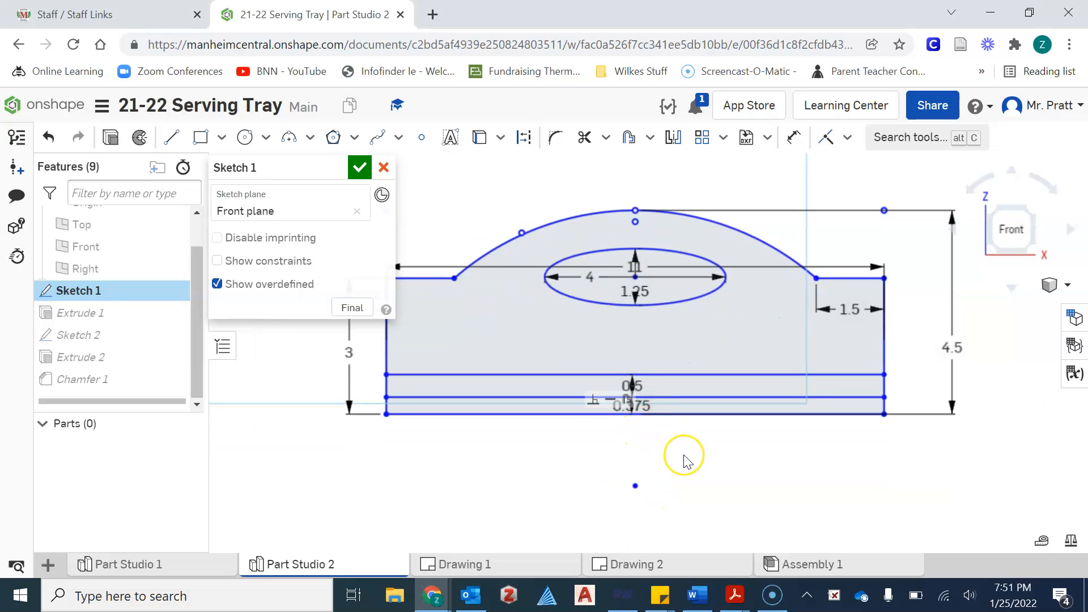
pyautogui.moveTo(673, 347); pyautogui.dragTo(672, 407, button='middle')
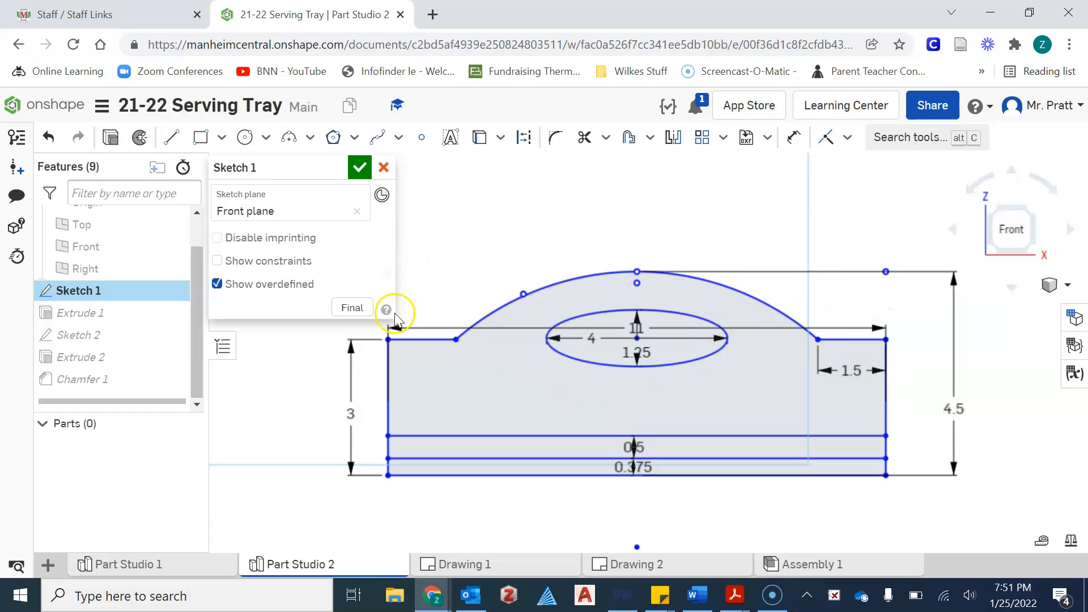
pyautogui.moveTo(599, 233)
pyautogui.mouseDown(button='middle')
pyautogui.moveTo(626, 266)
pyautogui.moveTo(621, 250)
pyautogui.mouseUp(button='middle')
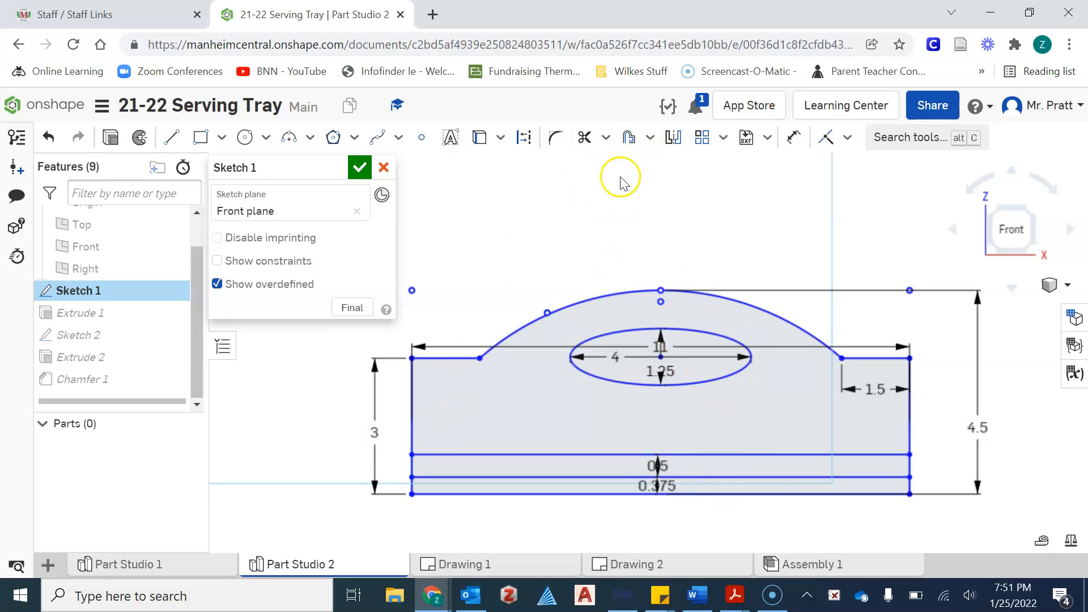
# Offset the profile's bottom line upward by 4.5 in to the peak of the arc.
pyautogui.click(630, 140)
pyautogui.click(630, 141)
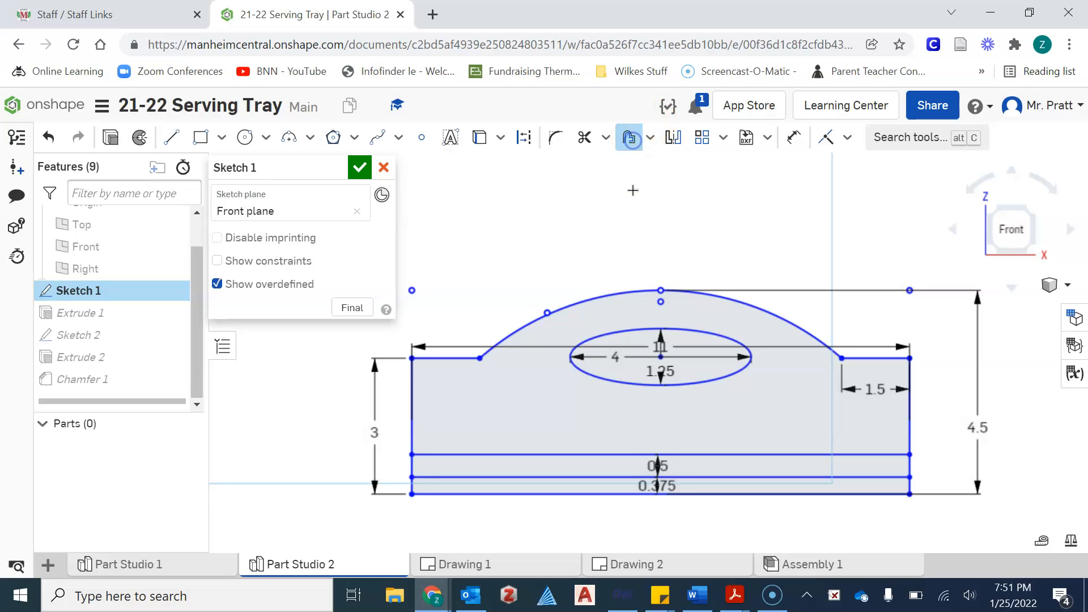
pyautogui.click(690, 495)
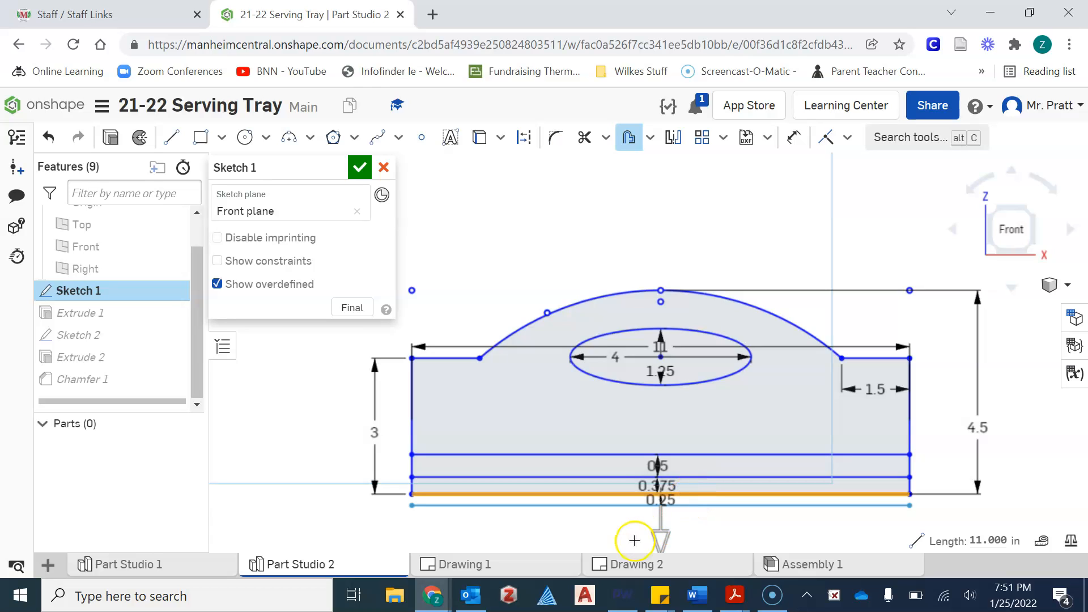
pyautogui.click(737, 400)
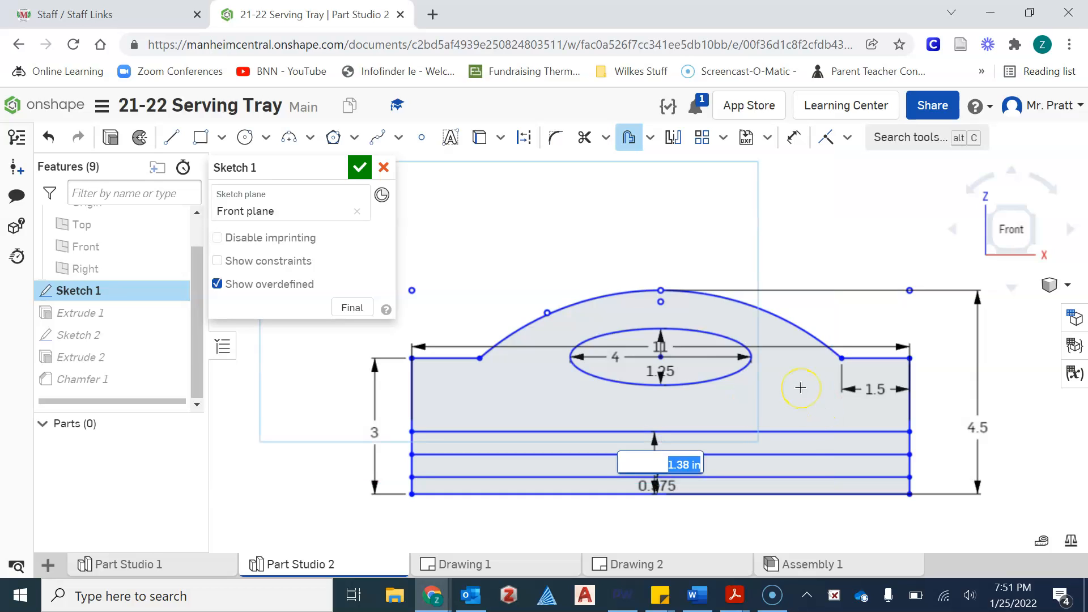
pyautogui.press('Return')
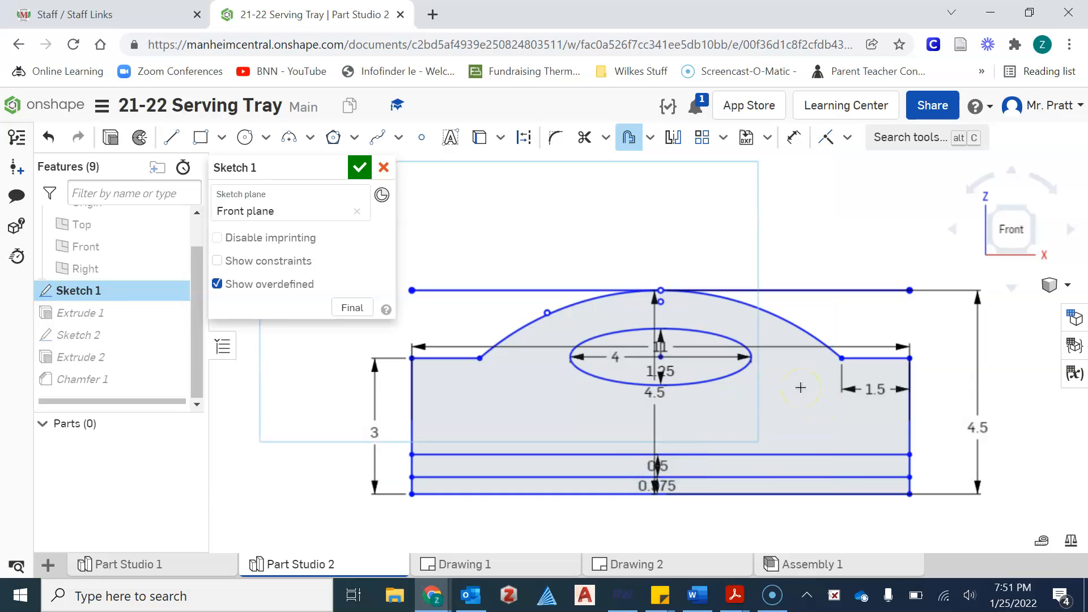
pyautogui.moveTo(553, 372); pyautogui.dragTo(577, 395, button='middle')
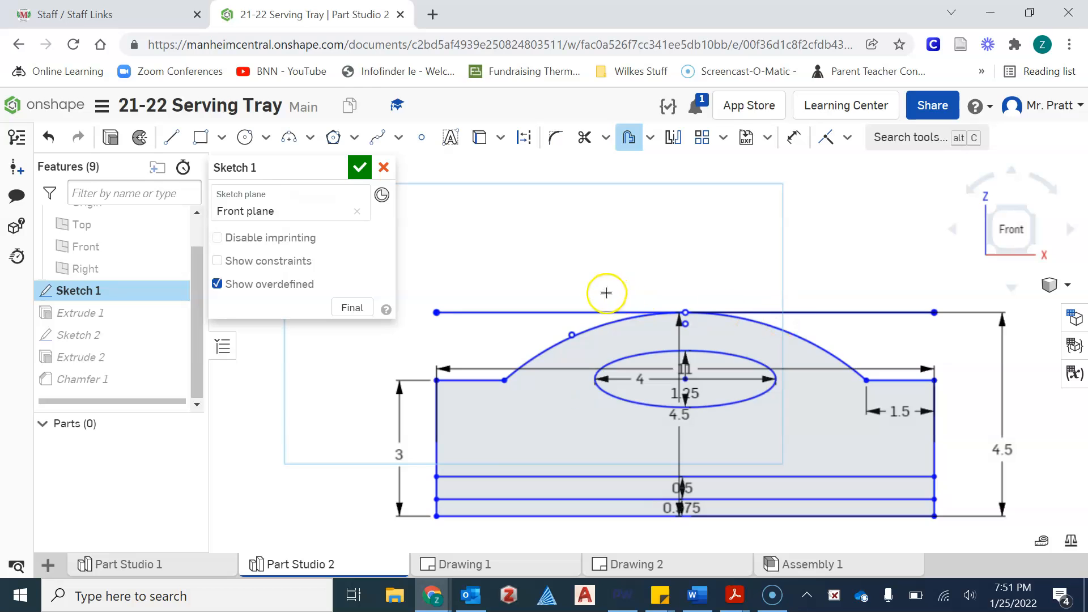
pyautogui.scroll(5, 702, 331)
pyautogui.scroll(-6, 623, 344)
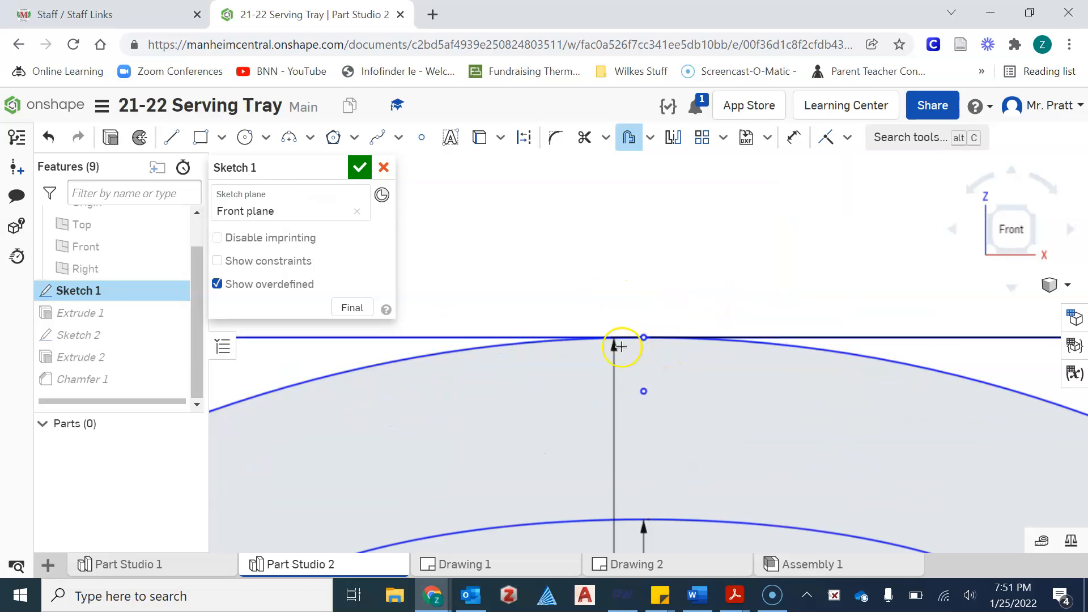
# Extend both vertical side lines up to the ends of the offset top line and accept the sketch.
pyautogui.moveTo(667, 355); pyautogui.dragTo(815, 266, button='middle')
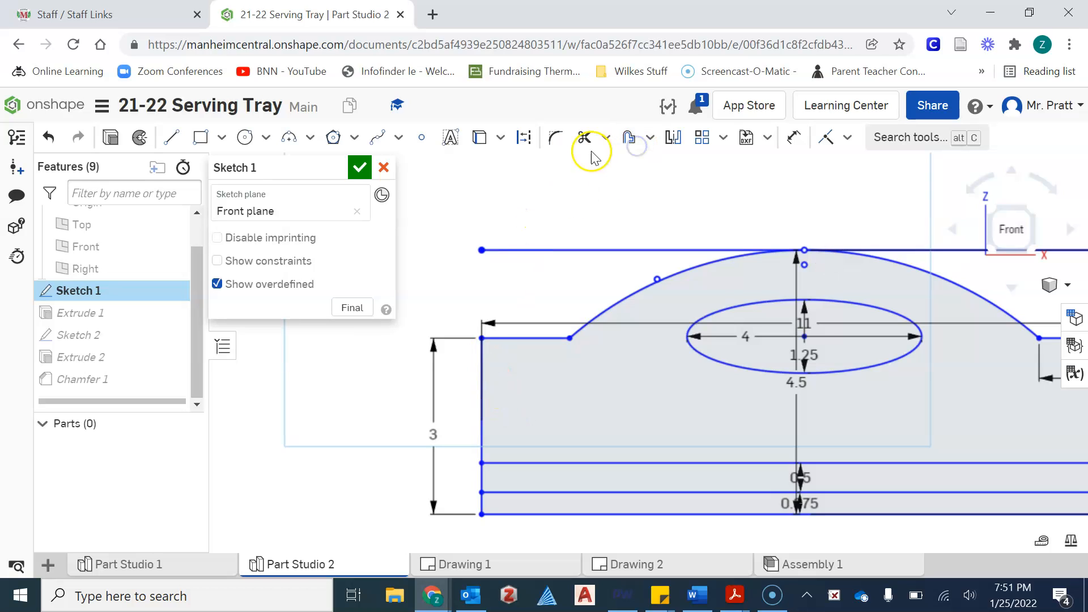
pyautogui.click(606, 139)
pyautogui.click(612, 196)
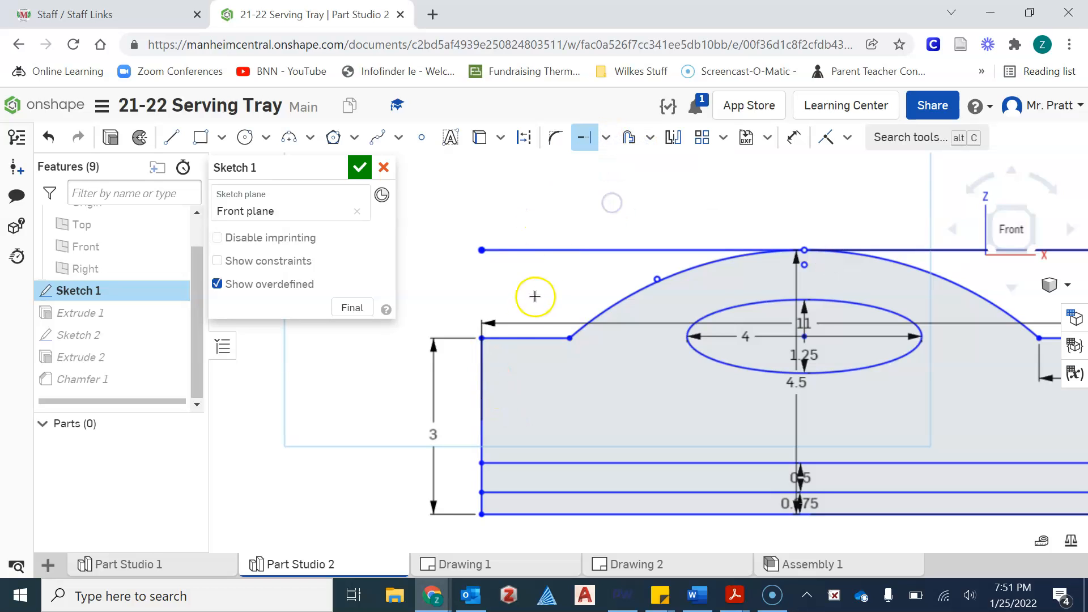
pyautogui.moveTo(480, 354)
pyautogui.mouseDown()
pyautogui.moveTo(493, 323)
pyautogui.moveTo(482, 249)
pyautogui.mouseUp()
pyautogui.scroll(-3, 542, 269)
pyautogui.moveTo(542, 292); pyautogui.dragTo(405, 310, button='middle')
pyautogui.click(748, 327)
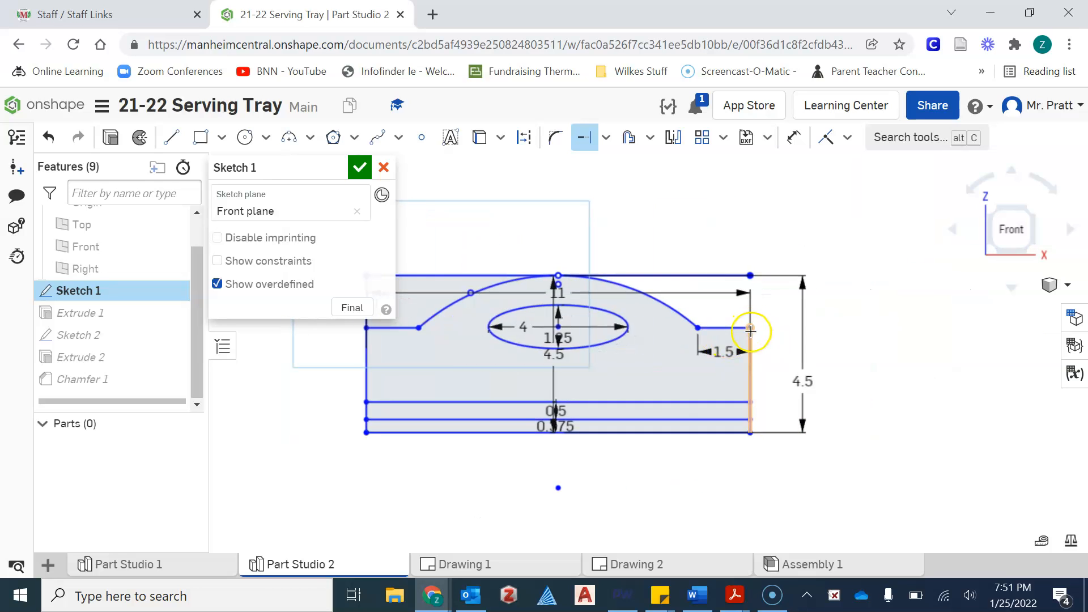
pyautogui.click(750, 276)
pyautogui.scroll(-2, 705, 341)
pyautogui.moveTo(705, 341); pyautogui.dragTo(755, 346, button='middle')
pyautogui.scroll(-1, 756, 346)
pyautogui.scroll(2, 719, 337)
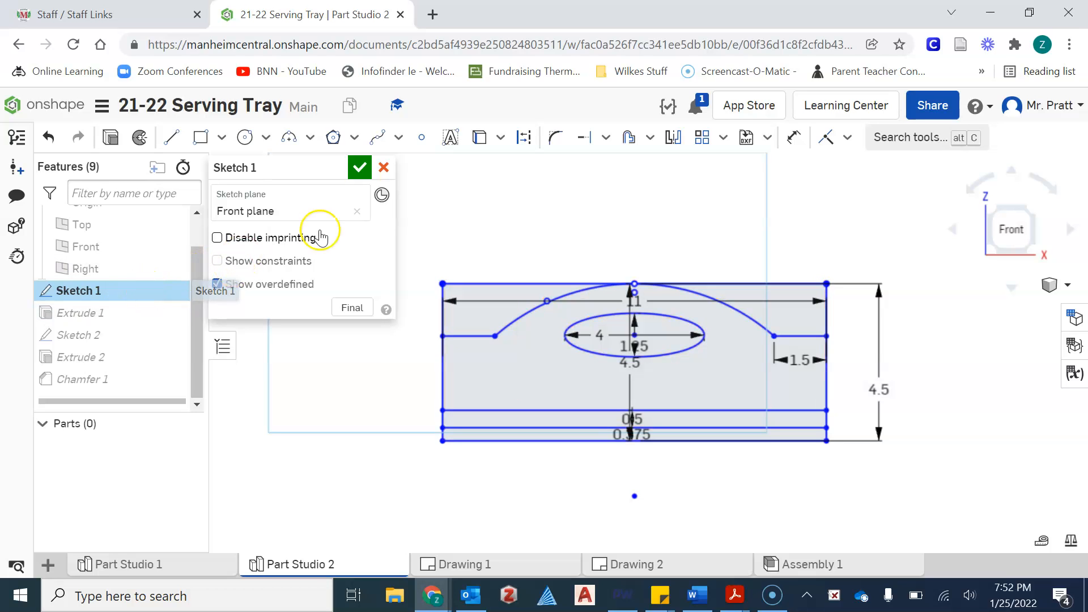
pyautogui.click(359, 167)
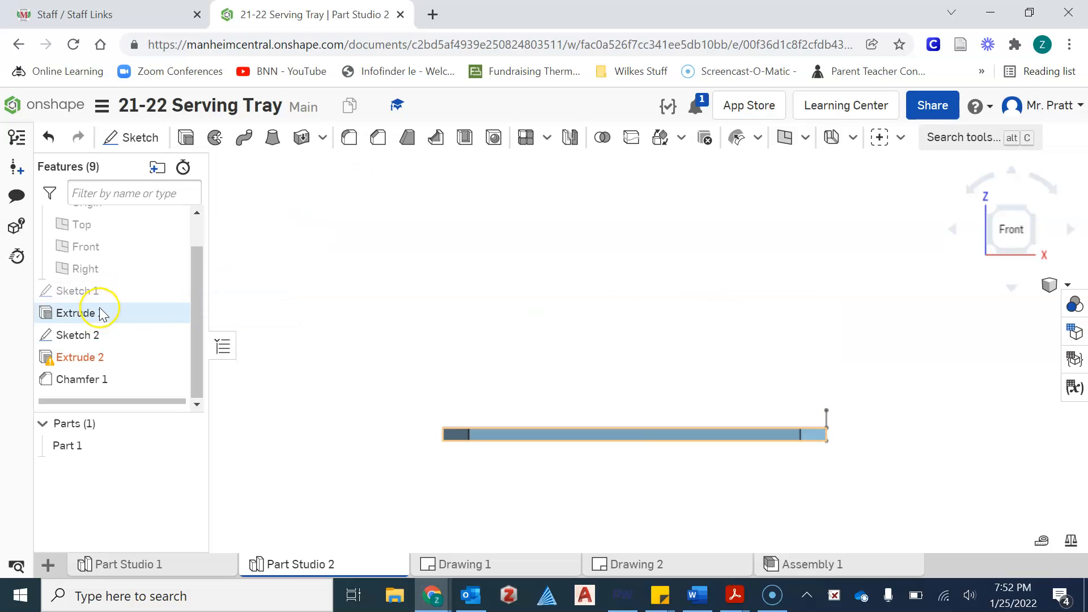
# Export Sketch 1 as a downloaded Release 14 DXF, named with the owner's surname followed by "Serving Tray Handles".
pyautogui.rightClick(118, 290)
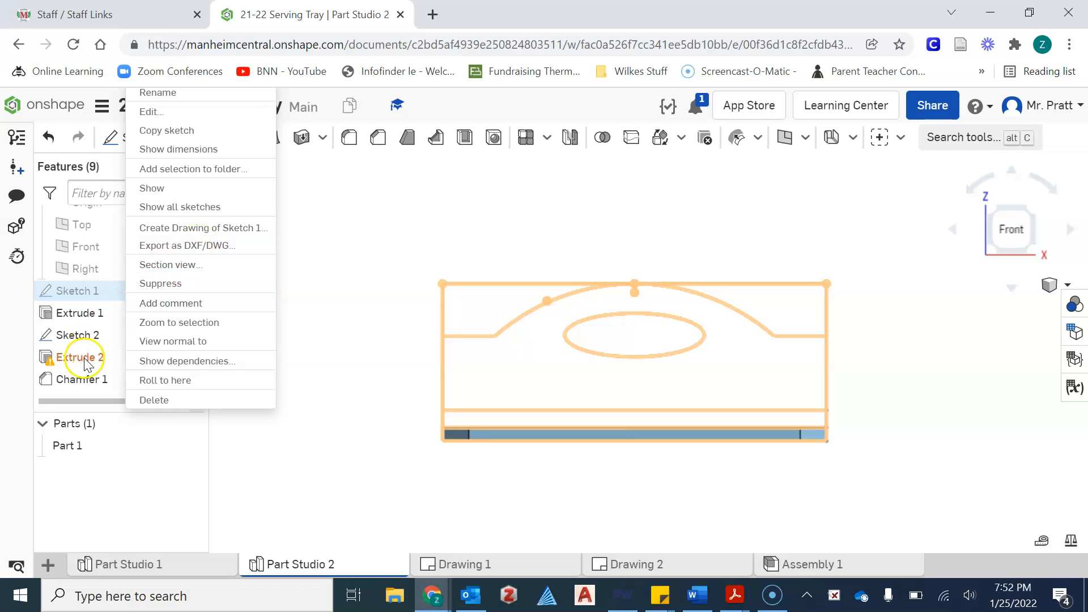
pyautogui.click(168, 246)
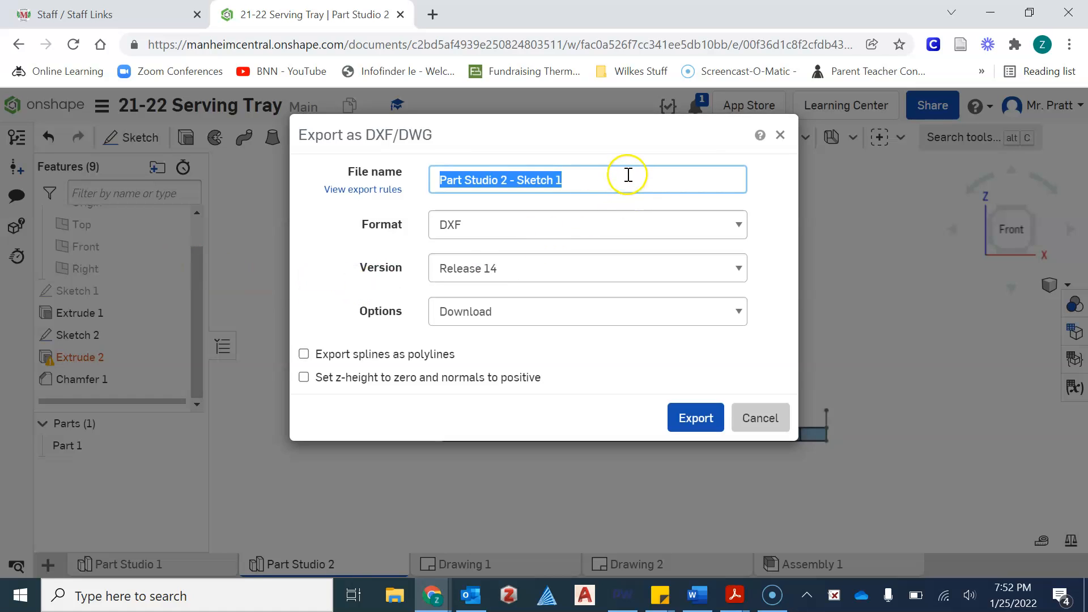
pyautogui.moveTo(606, 181); pyautogui.dragTo(347, 166)
pyautogui.write('Pratt Serving Tray Handles')
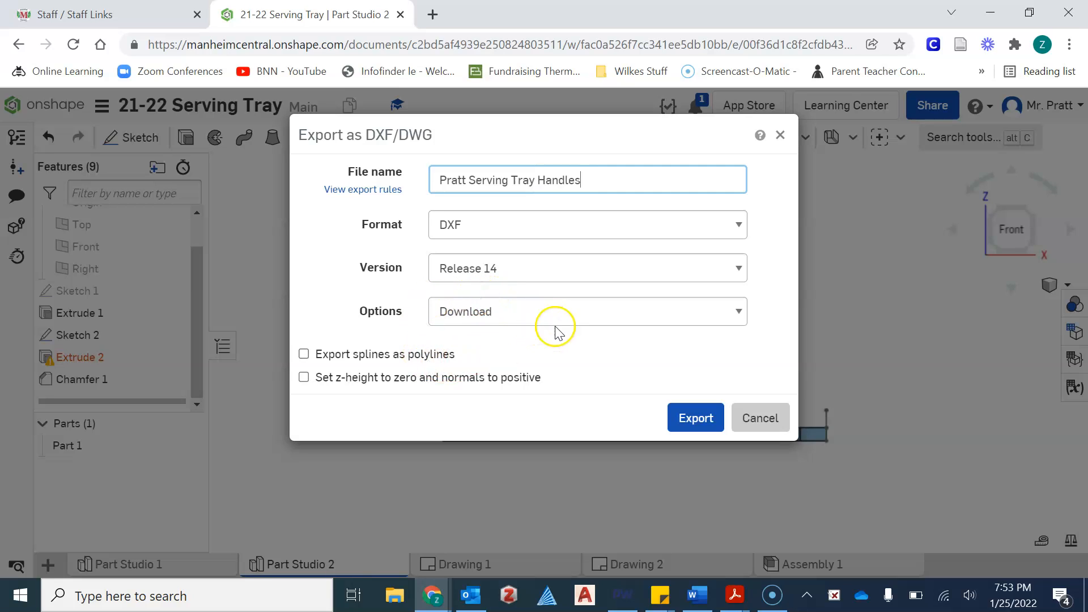
pyautogui.click(689, 418)
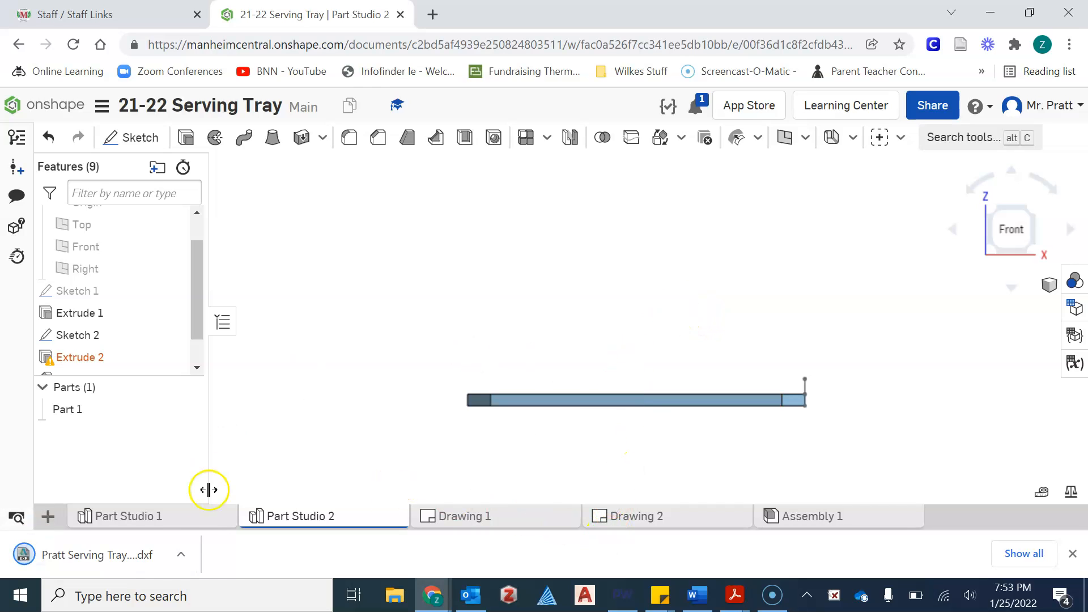
# Switch to PartWorks and accept a 13 by 5.5 inch job, .875 inches thick, with the XY origin at the lower-left corner.
pyautogui.click(617, 604)
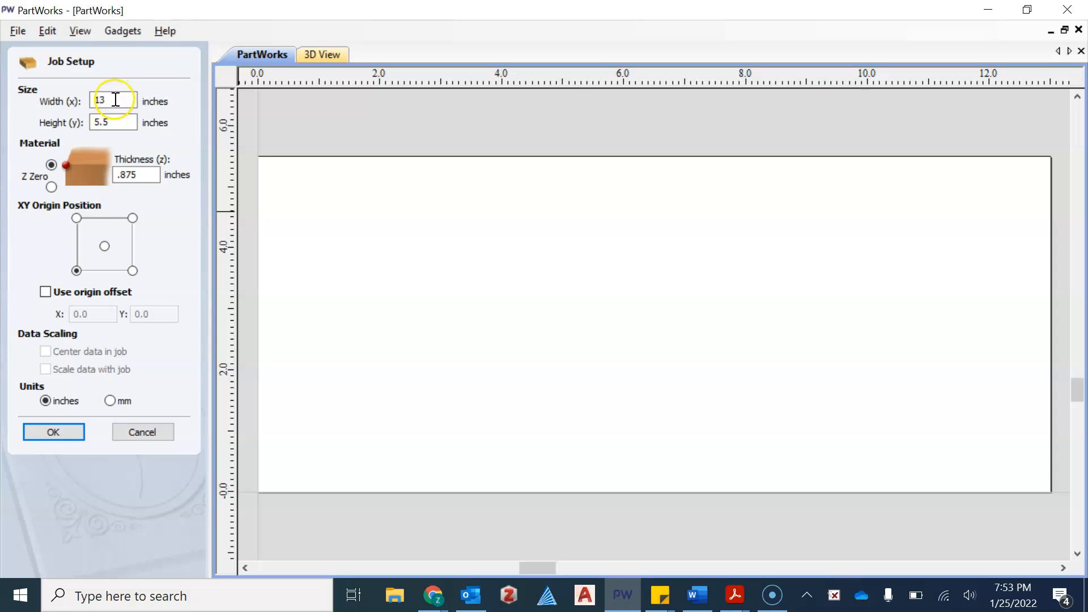
pyautogui.click(110, 122)
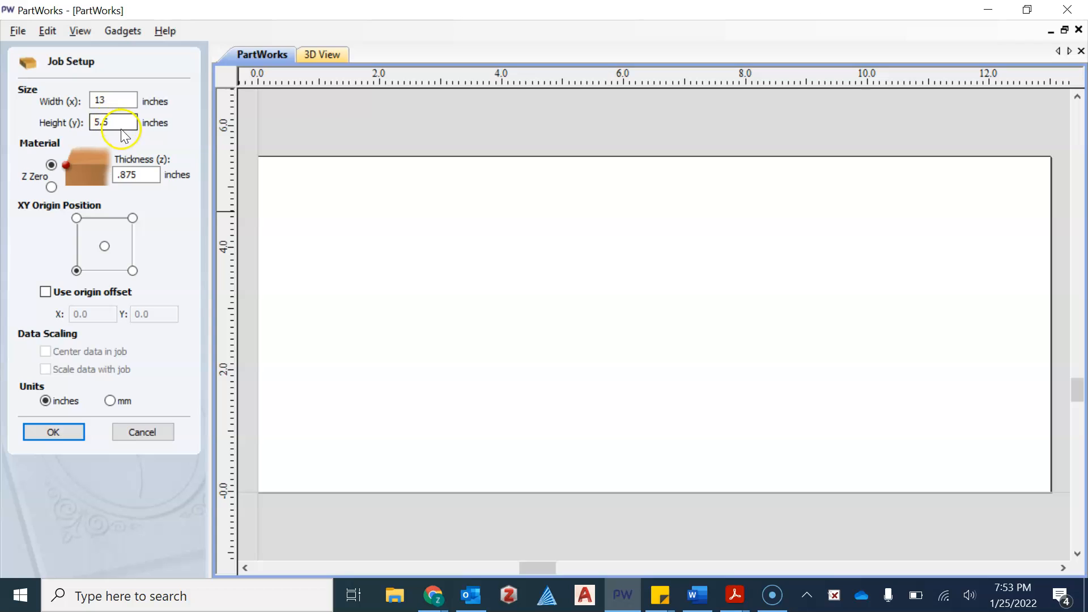
pyautogui.click(138, 175)
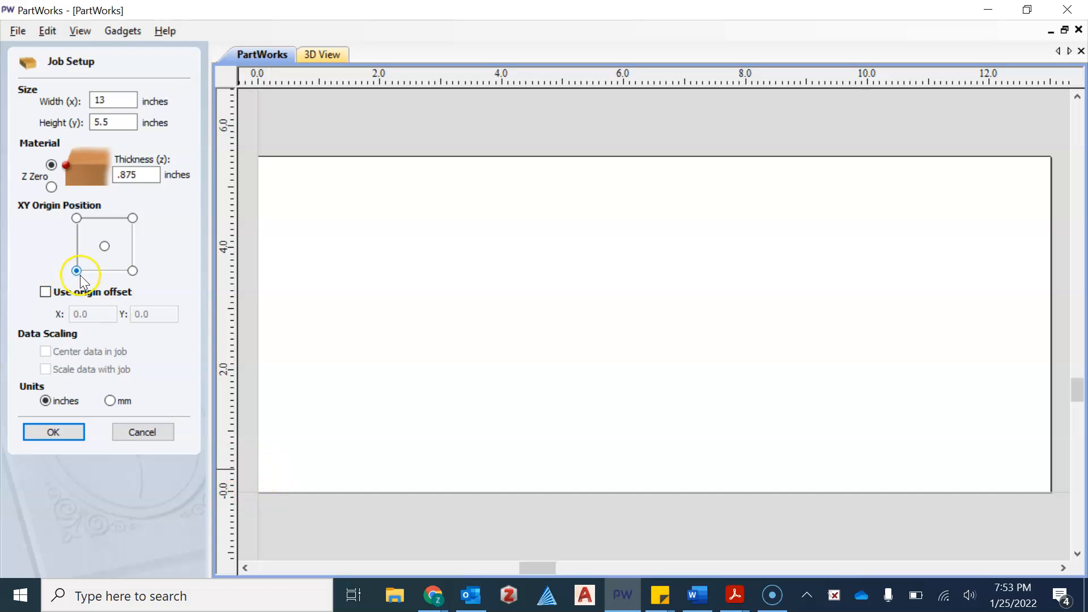
pyautogui.click(76, 437)
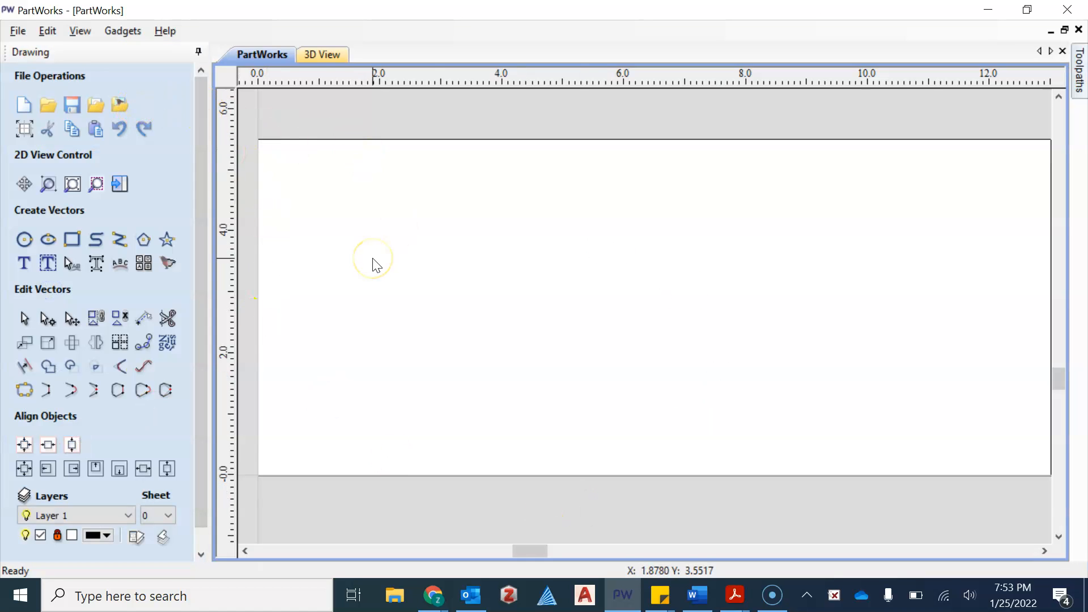
# Import the vectors from the exported Serving Tray Handles DXF in Downloads, continuing to process the file.
pyautogui.click(13, 27)
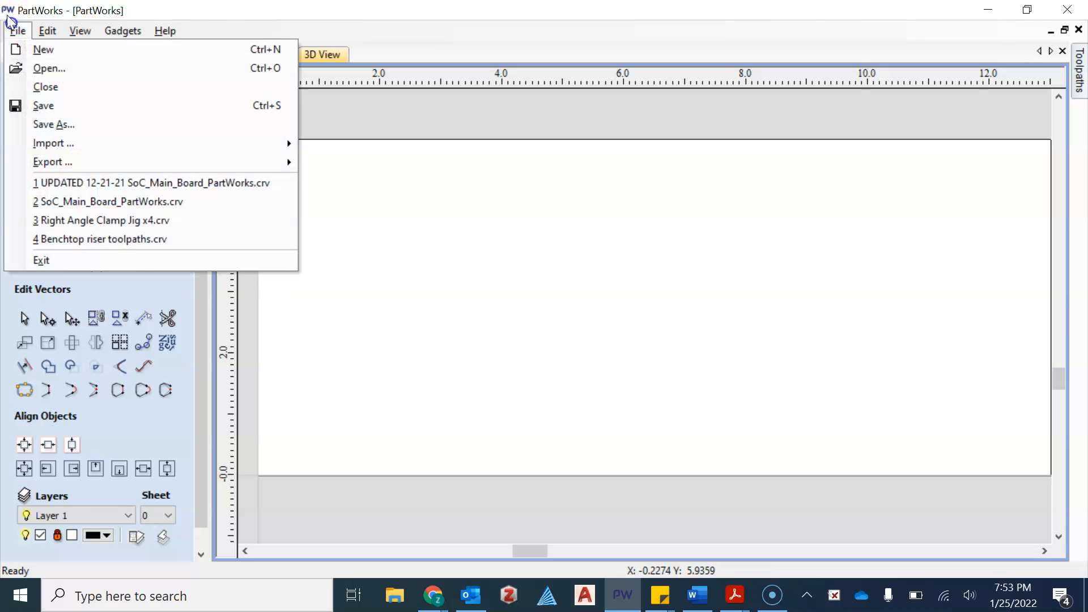
pyautogui.click(501, 268)
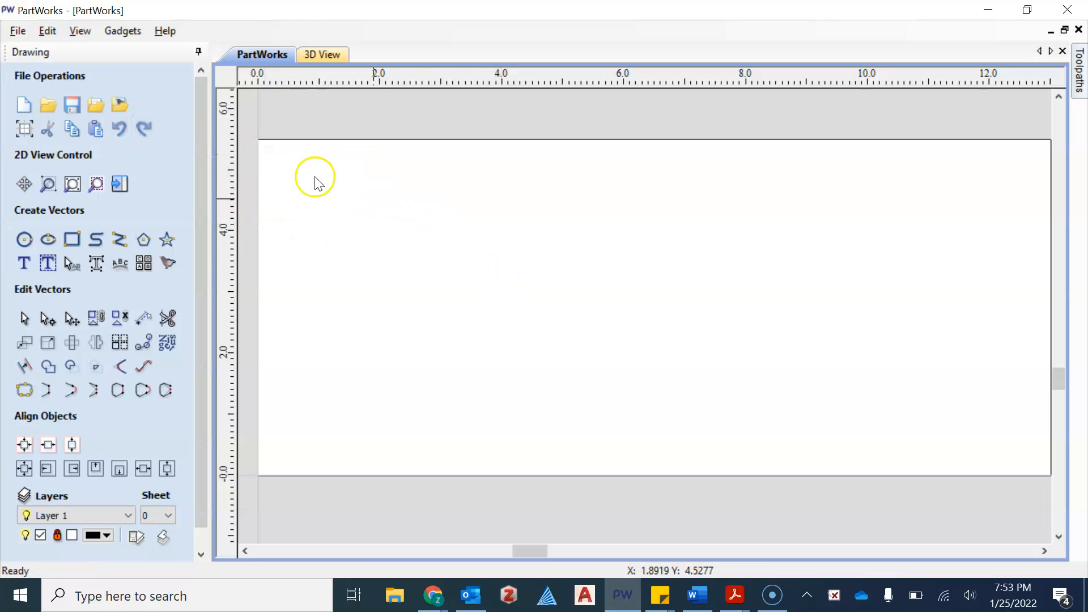
pyautogui.click(99, 111)
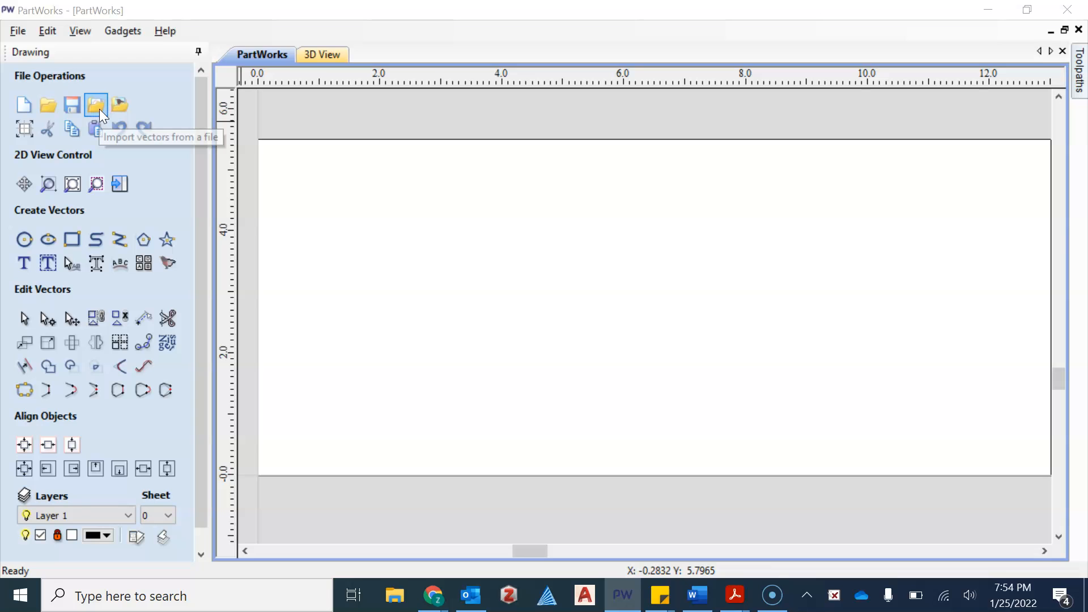
pyautogui.click(486, 151)
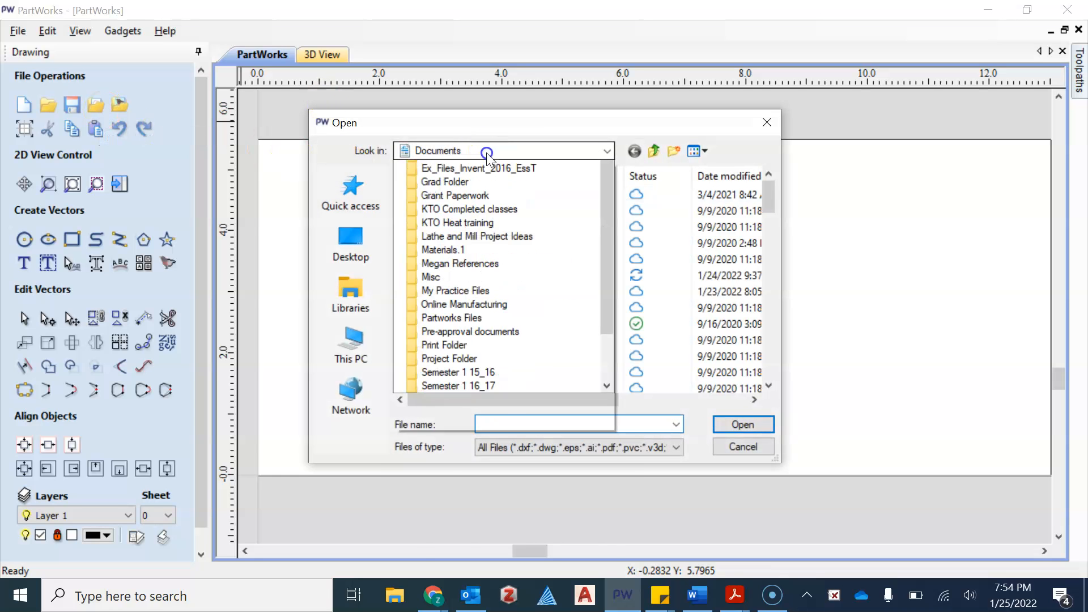
pyautogui.click(468, 220)
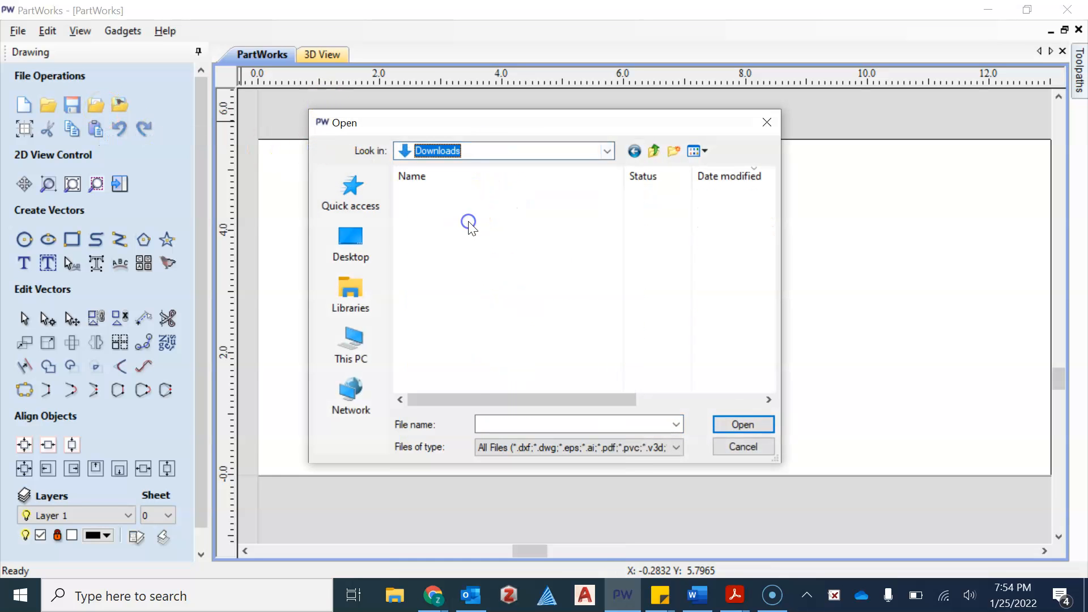
pyautogui.click(484, 214)
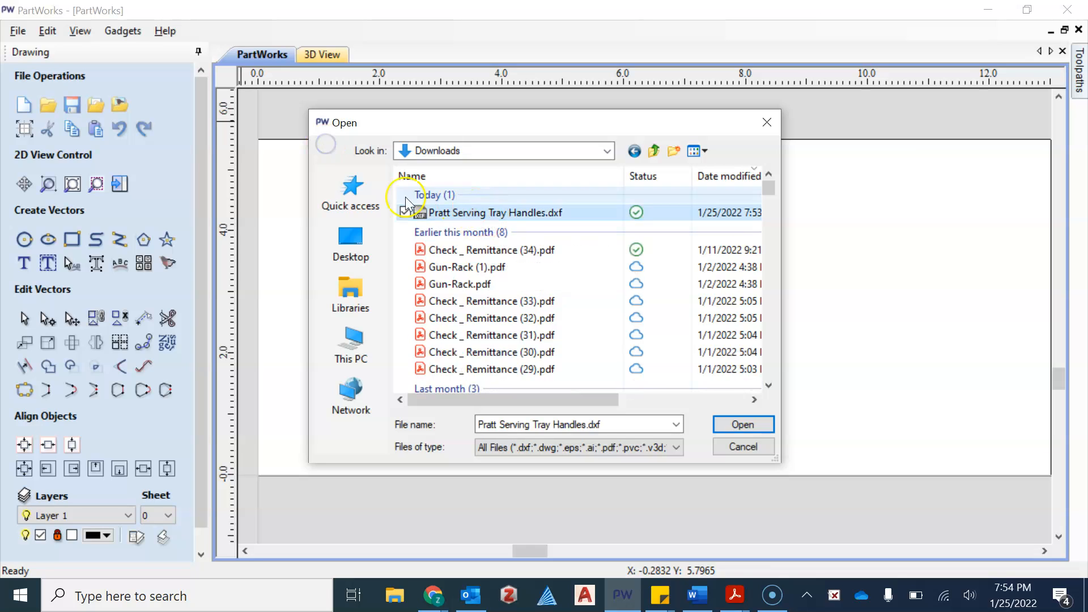
pyautogui.click(742, 426)
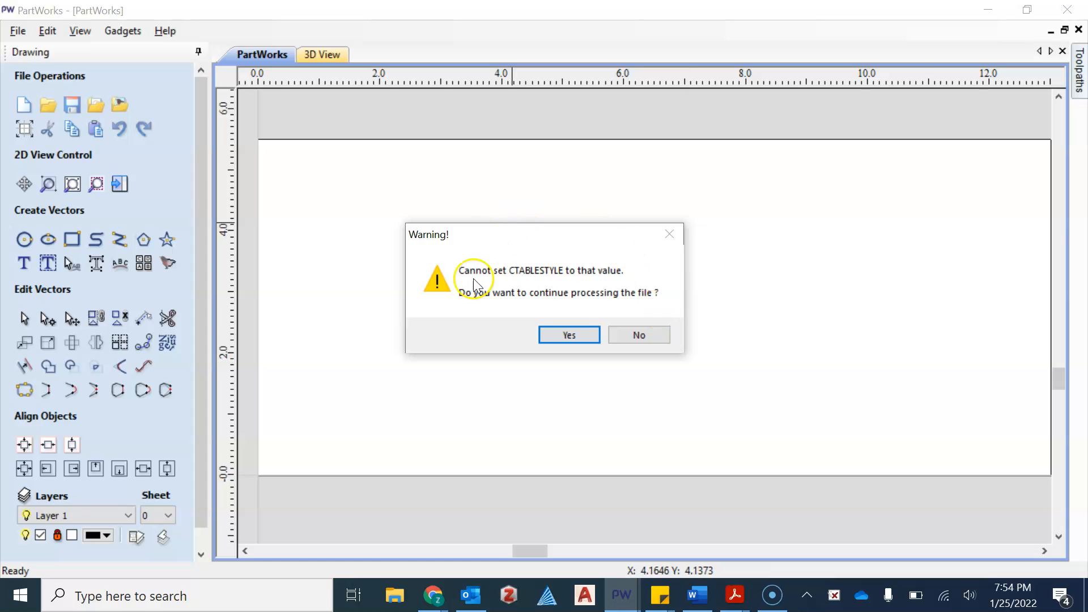
pyautogui.click(569, 334)
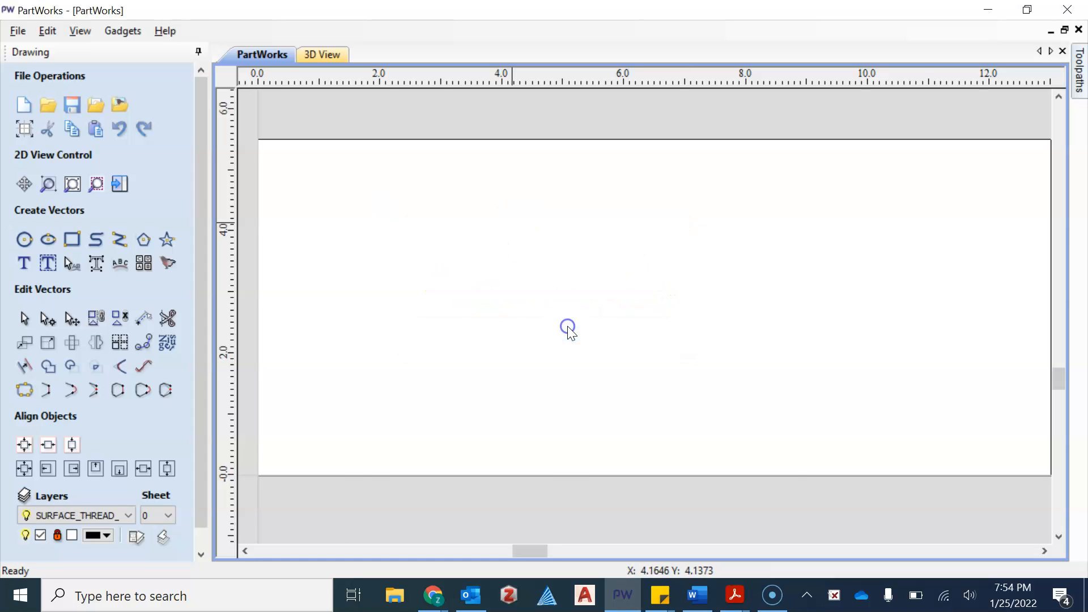
# Center the imported handle vectors on the job material.
pyautogui.scroll(-3, 564, 326)
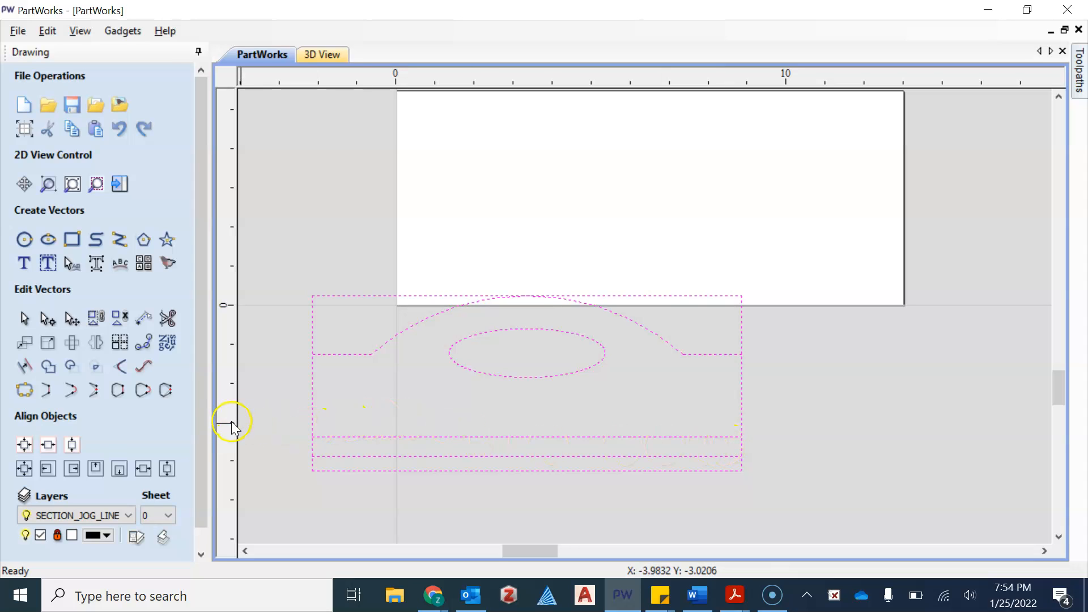
pyautogui.click(21, 448)
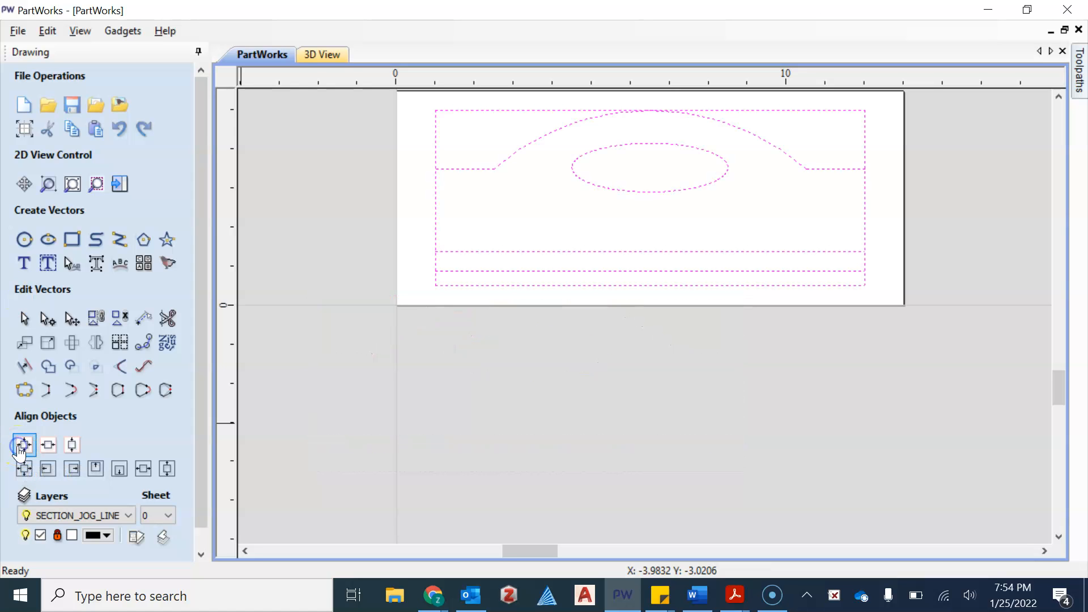
pyautogui.moveTo(561, 363); pyautogui.dragTo(413, 498, button='middle')
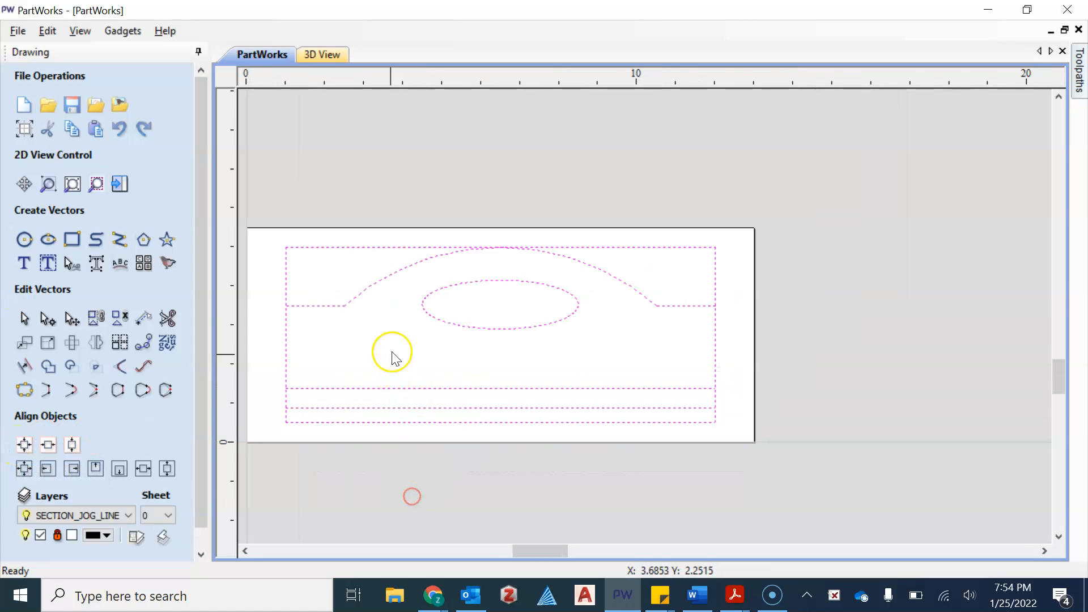
pyautogui.moveTo(425, 290); pyautogui.dragTo(499, 303, button='middle')
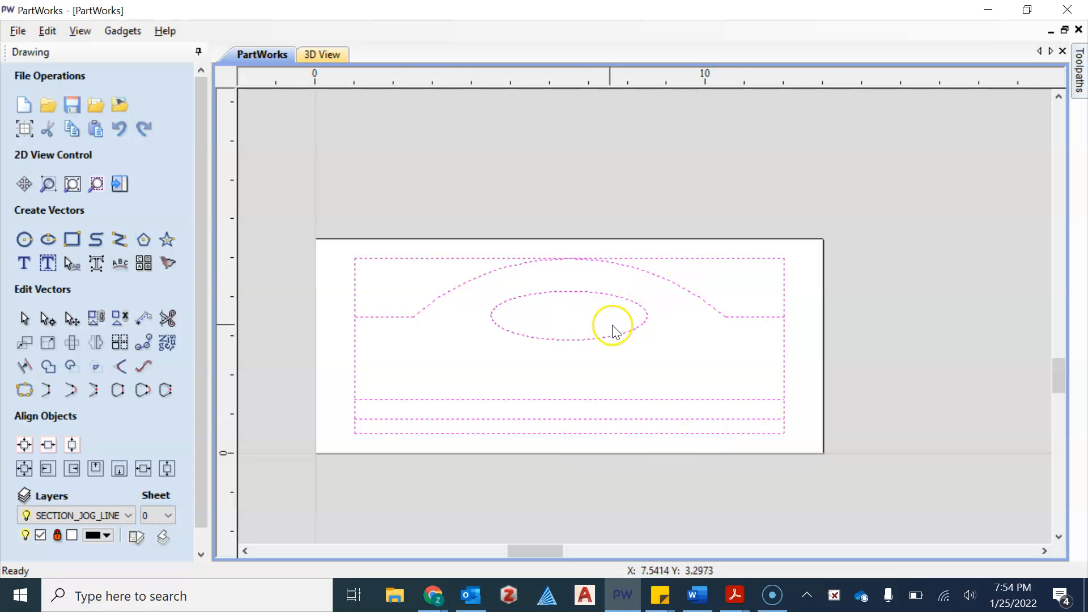
pyautogui.scroll(1, 352, 277)
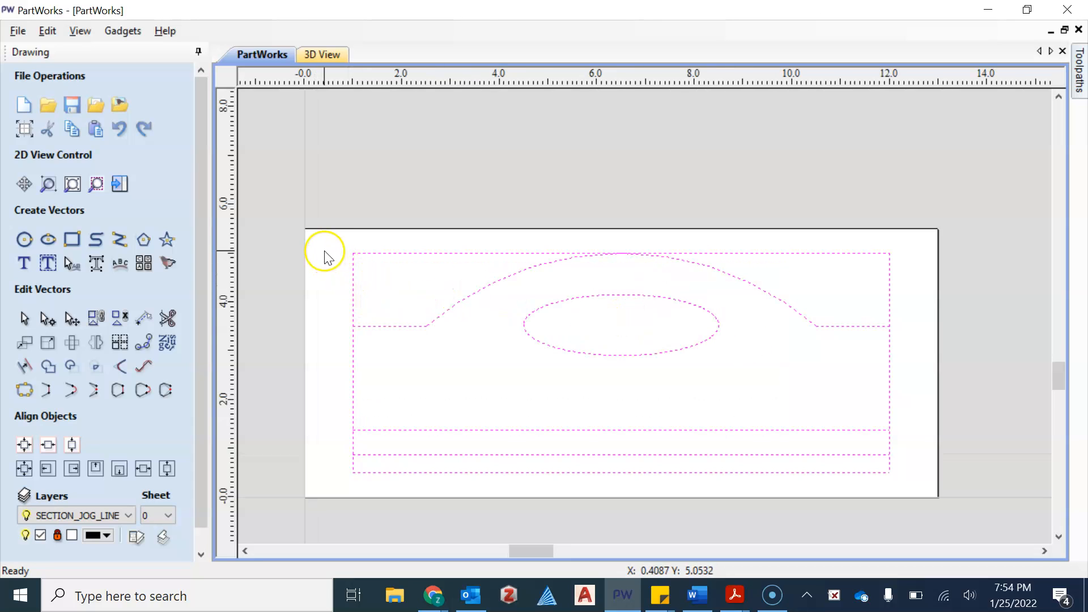